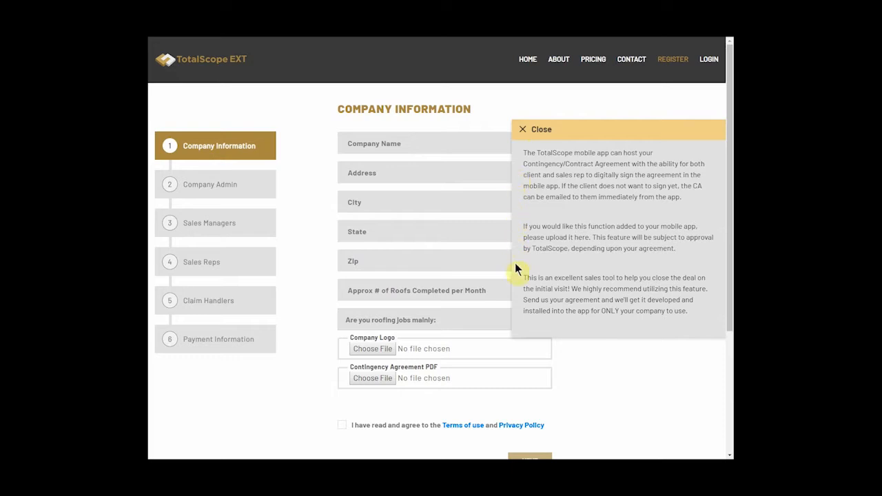
Enter company name 'Amazing Roofing' with its street address, Phoenix, Arizona and zip code
click(521, 129)
click(461, 146)
text(Amazing Roofing)
key(Tab)
text(1)
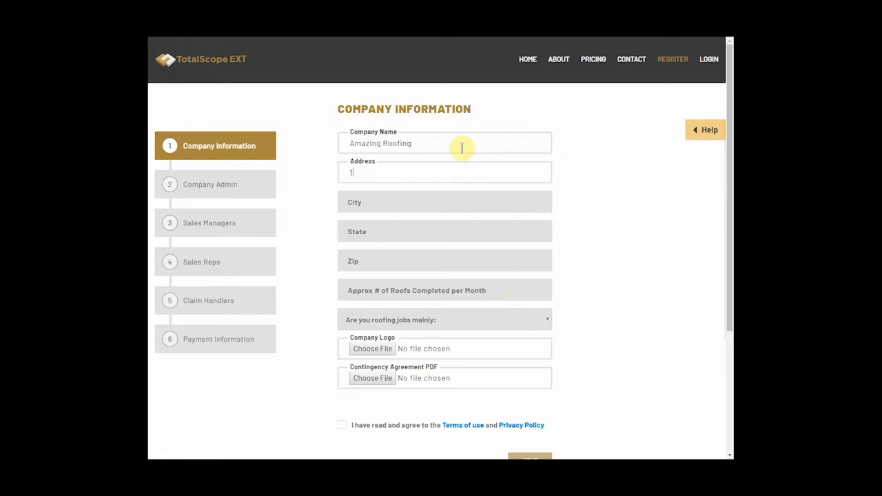
text(234 Cherry Lane)
key(Tab)
text(Phoenix)
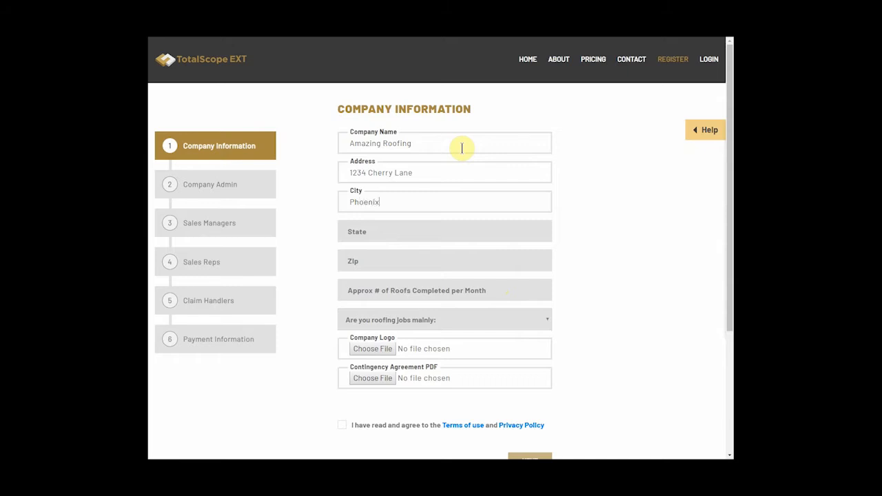
key(Tab)
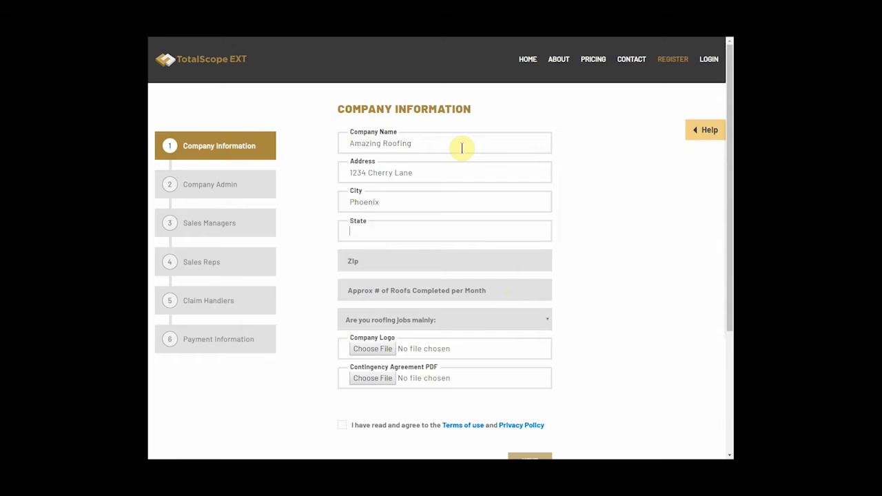
text(Arizona)
key(Tab)
text(8)
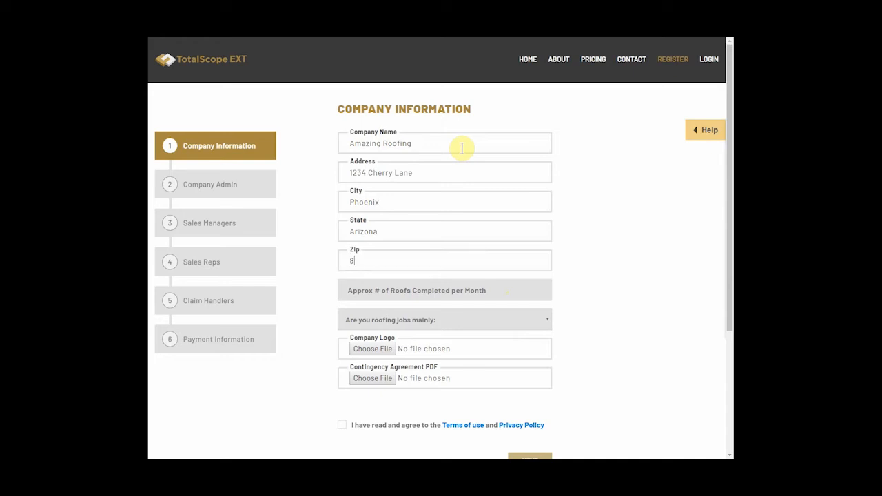
text(5005)
Set roofs completed per month to 20 and main job type to Residential
click(457, 290)
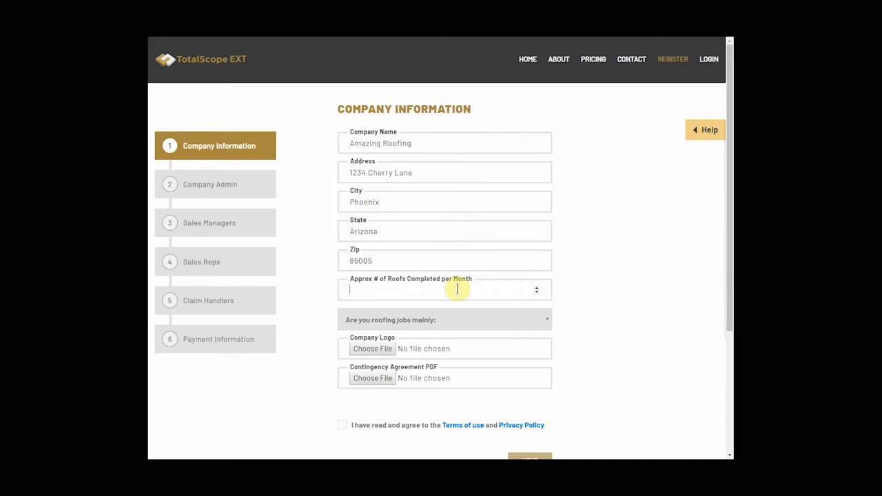
text(20)
click(461, 319)
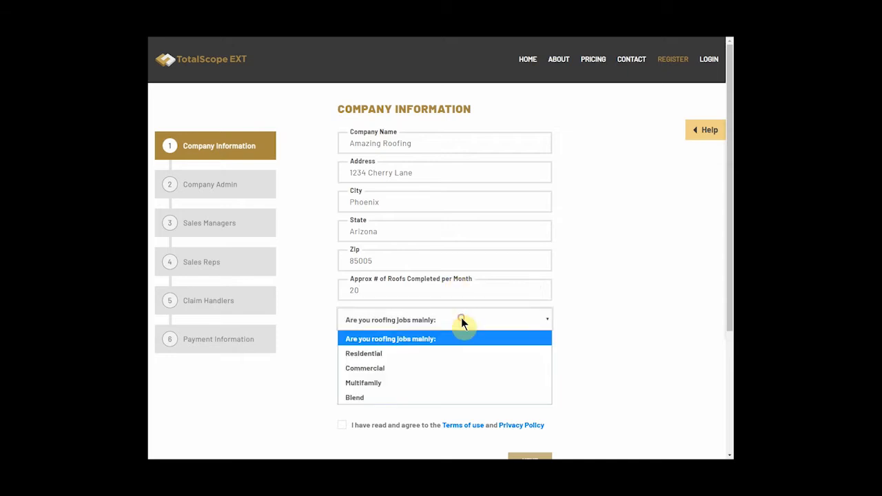
click(457, 353)
Upload American Flag.png as the company logo, accept the terms and continue
click(372, 349)
click(238, 49)
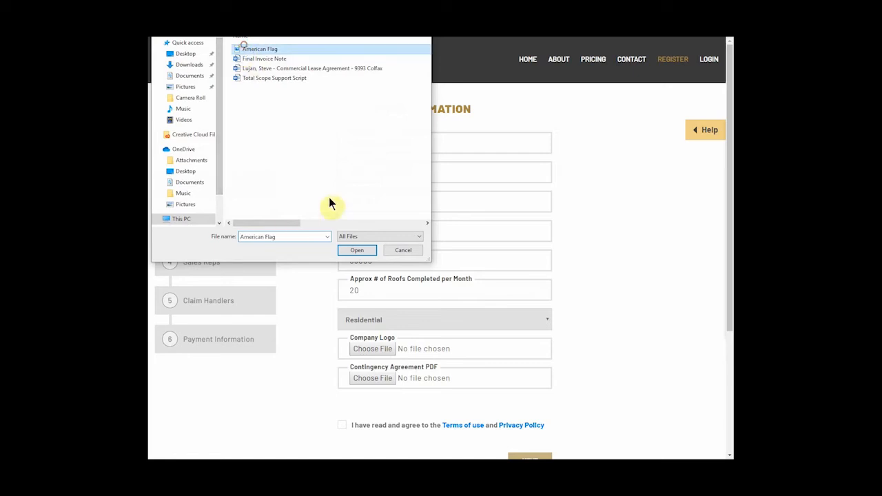
click(344, 247)
scroll(345, 249, down, 3)
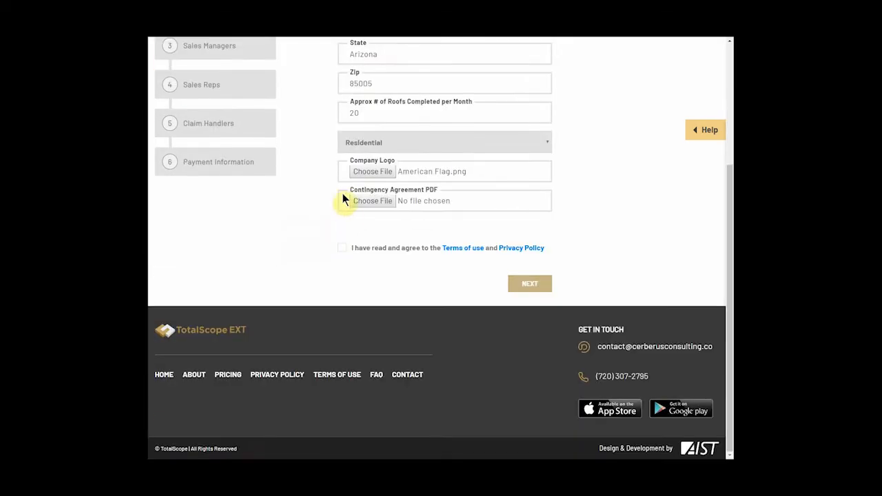
click(341, 248)
click(530, 283)
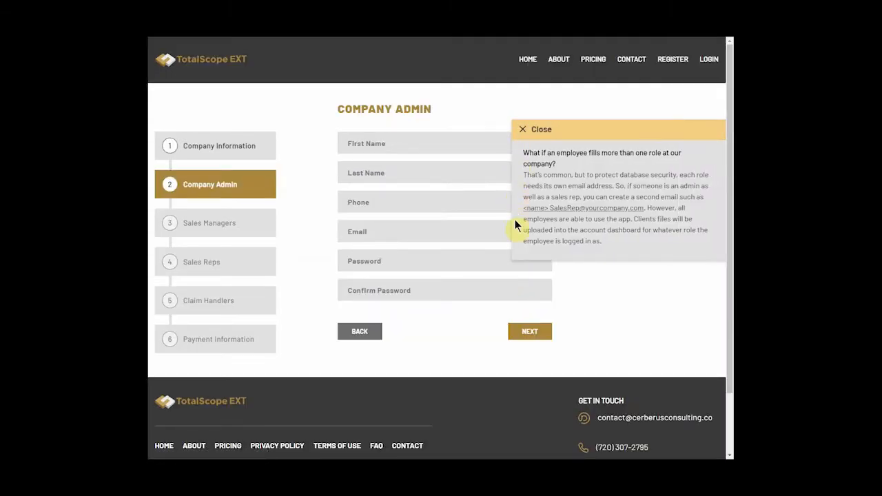
Enter the company admin's first name, last name and phone number
click(522, 131)
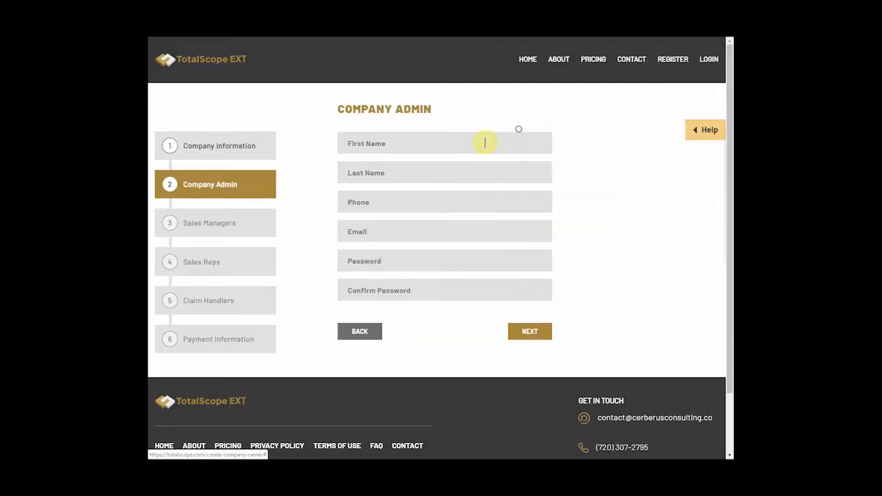
click(483, 142)
text(Adam)
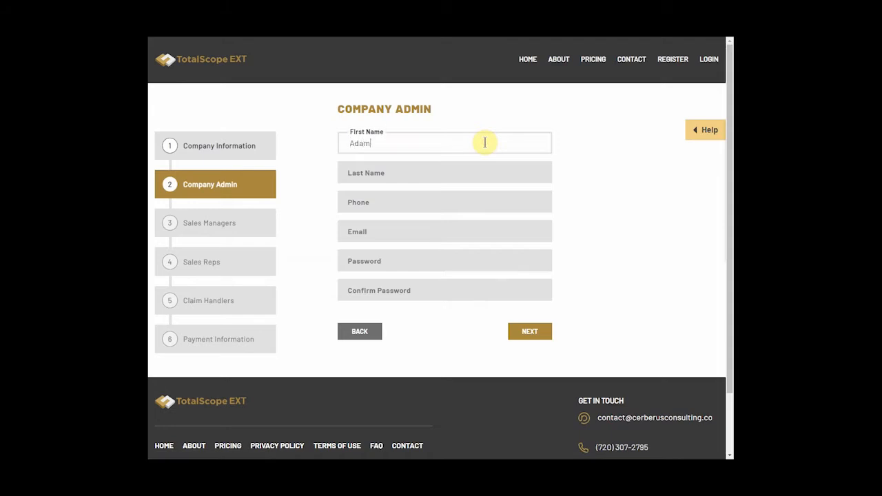
key(Tab)
text(Smith)
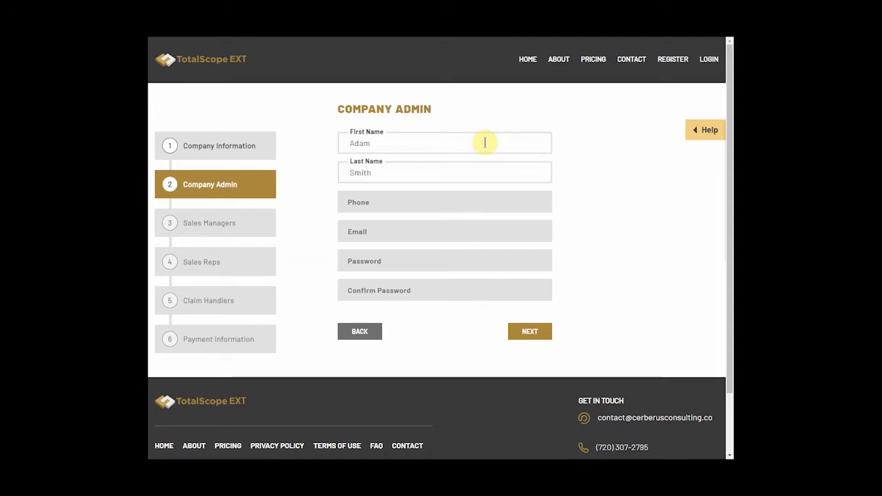
key(Tab)
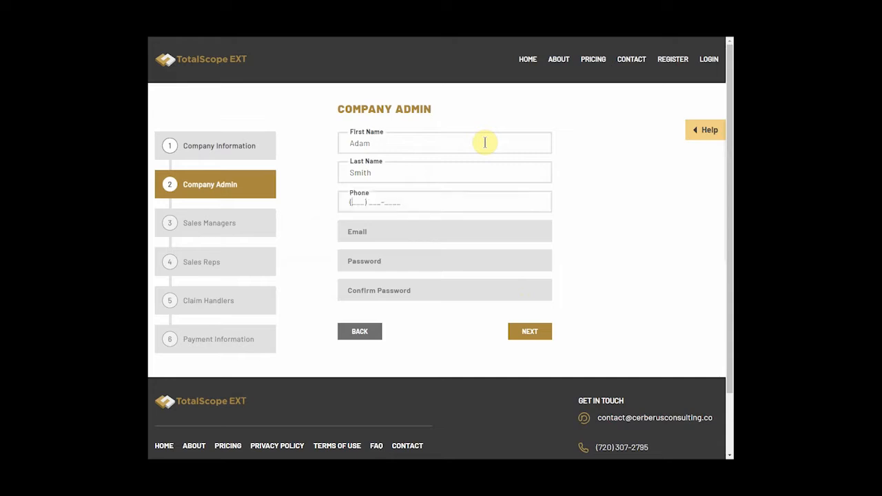
text(123) 456-7890)
Add the admin's e-mail address and a matching password and confirmation
key(Tab)
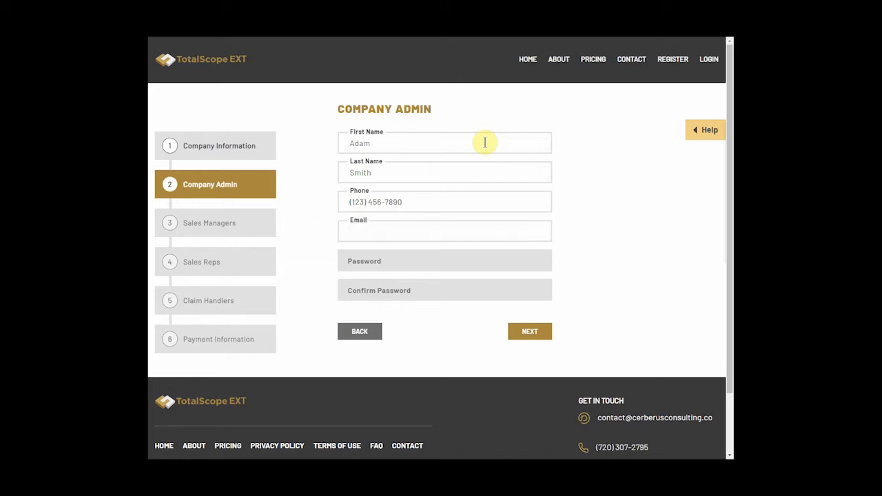
key(Tab)
text(•••••••)
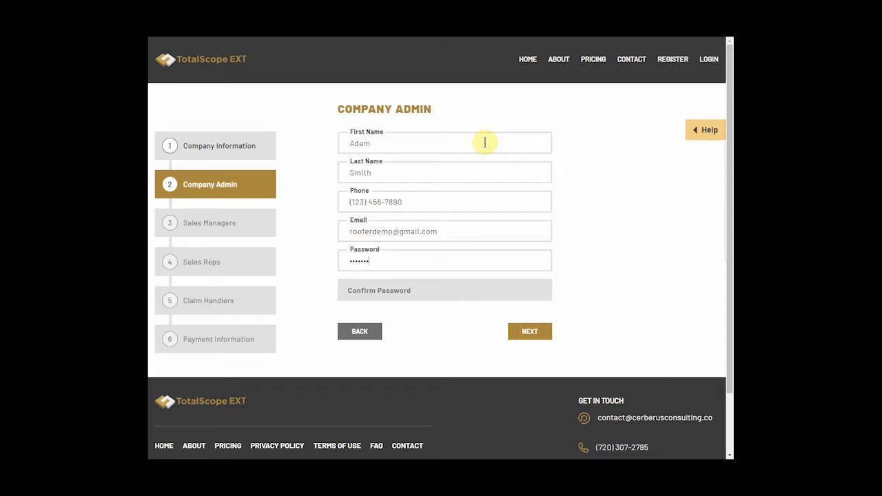
key(Tab)
text(•••••••)
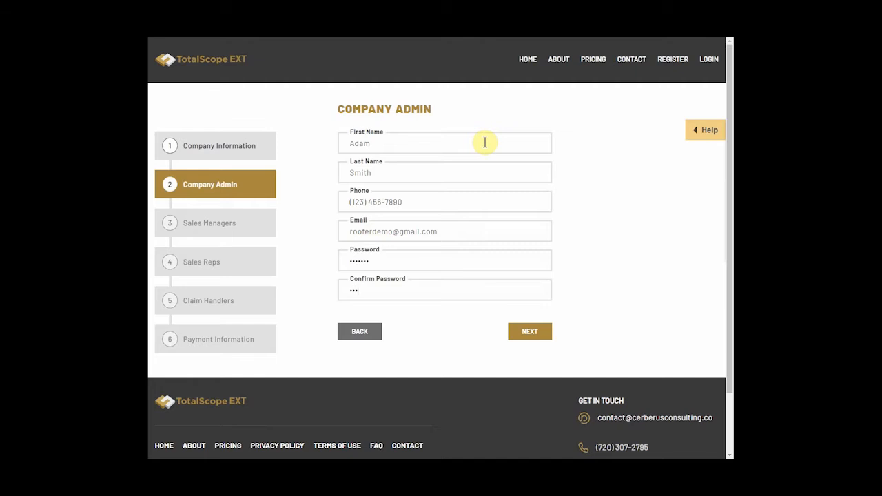
click(529, 331)
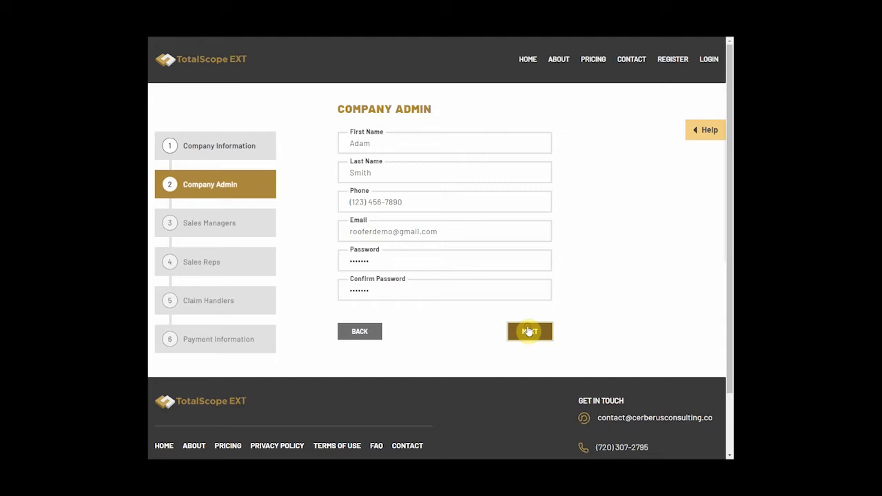
Submit the Company Admin form to reach step 3, Sales Managers
click(528, 332)
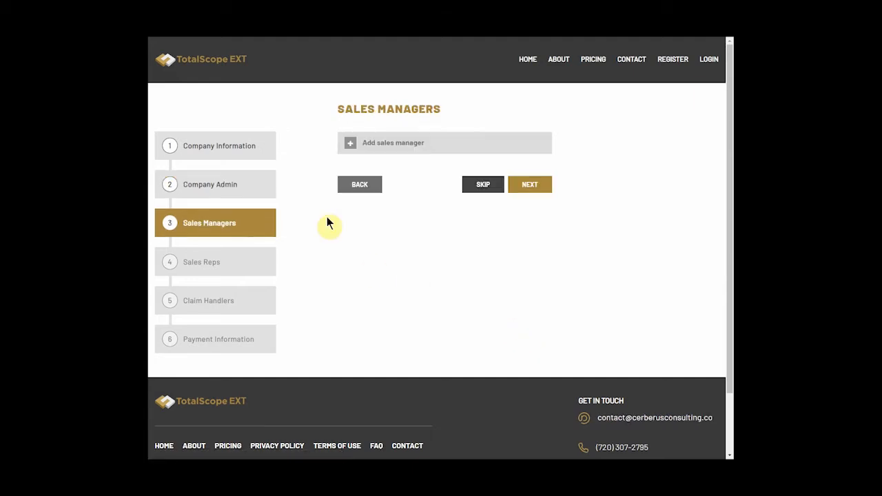
Add and save a sales manager with first and last name, phone and e-mail
click(350, 148)
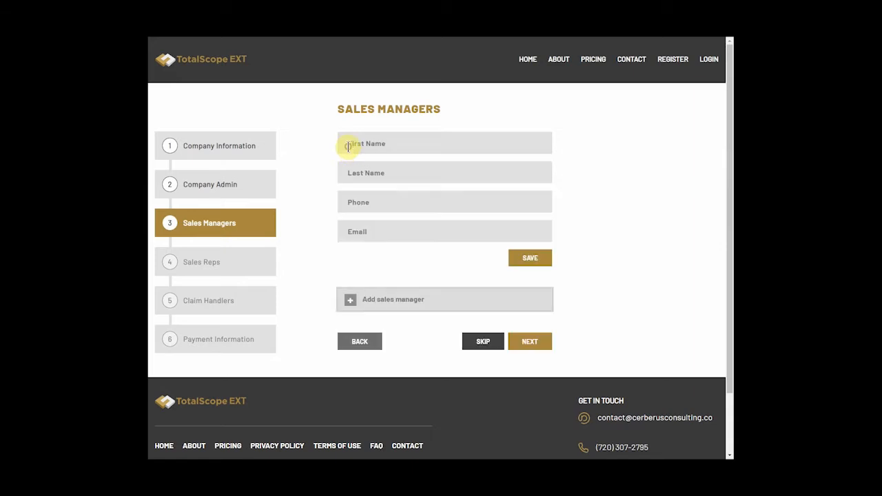
click(350, 144)
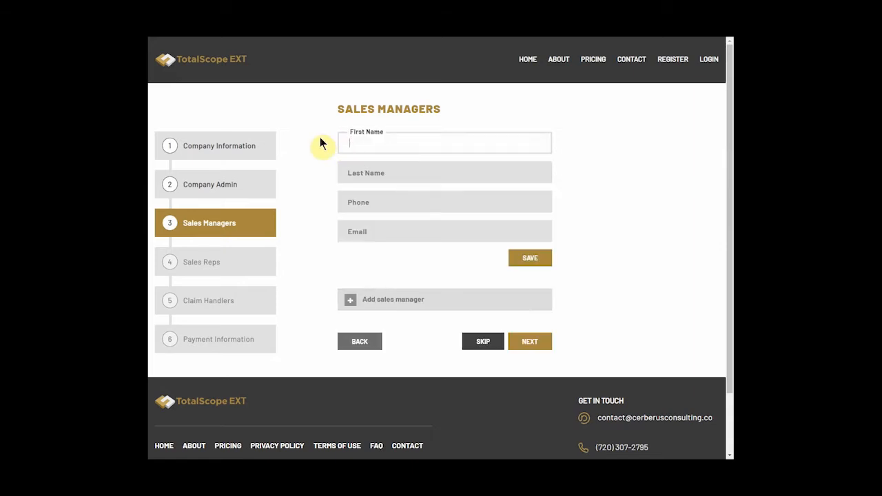
text(Luke)
key(Tab)
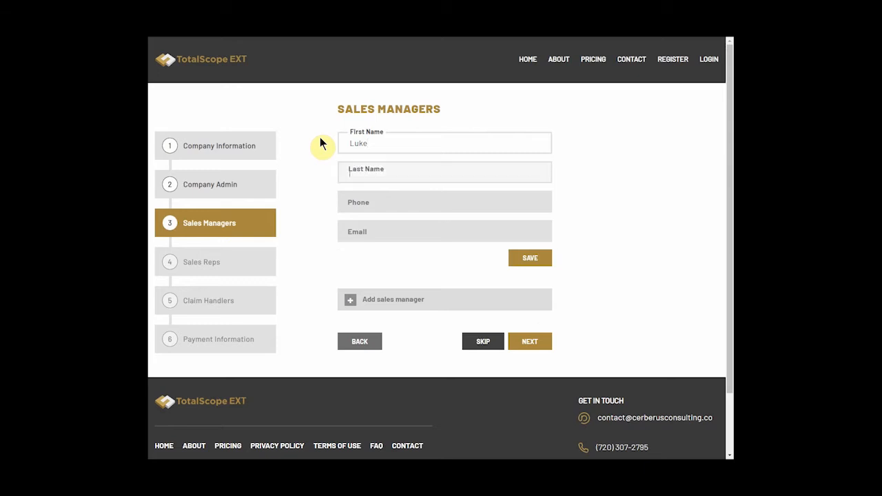
text(Smith)
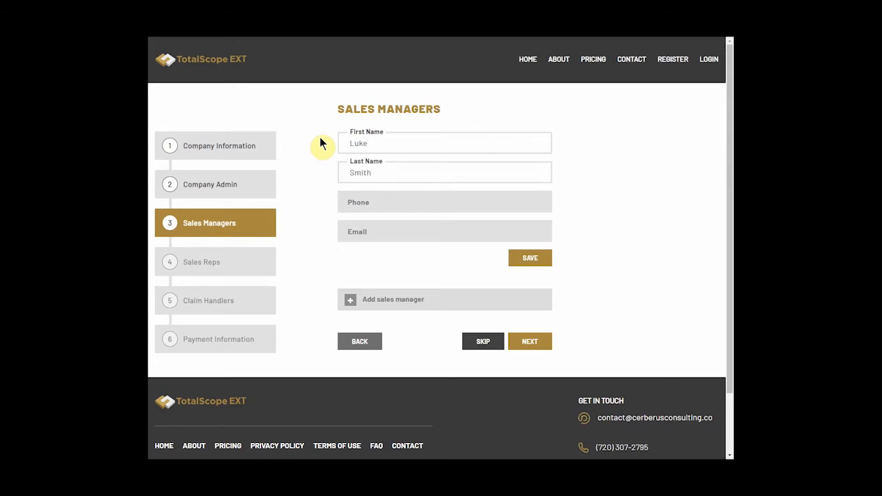
key(Tab)
text(123) 45)
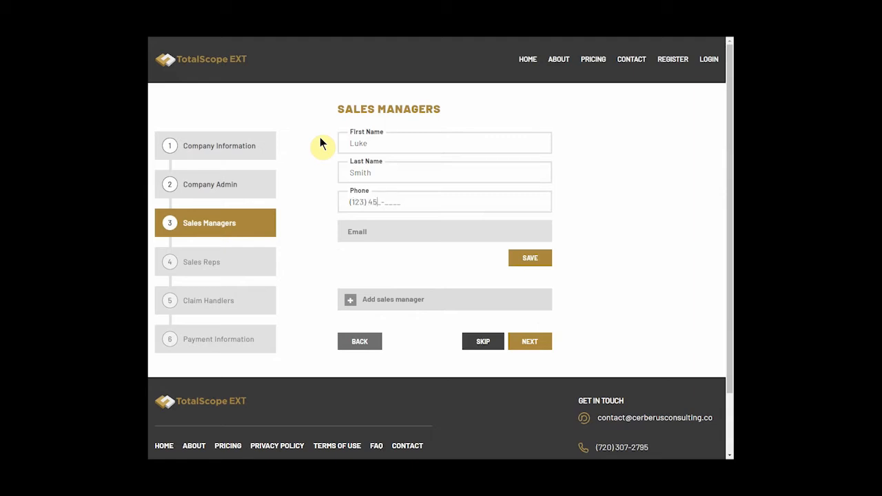
text(6-7890)
key(Tab)
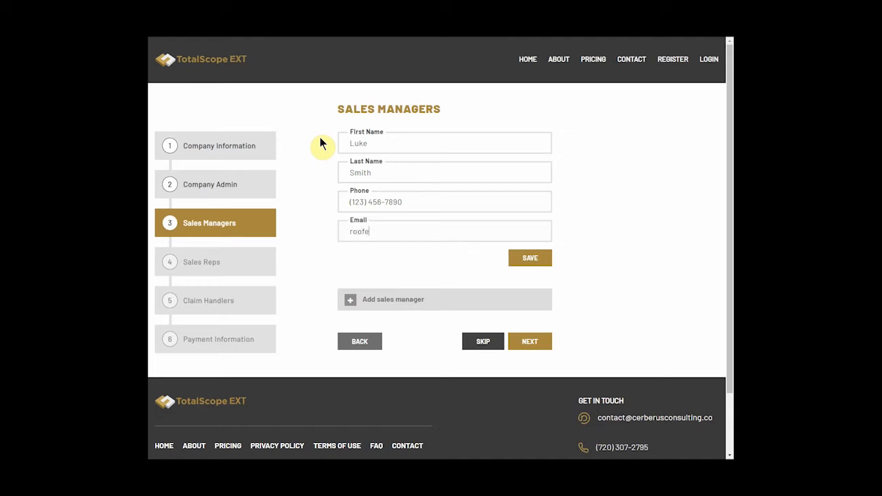
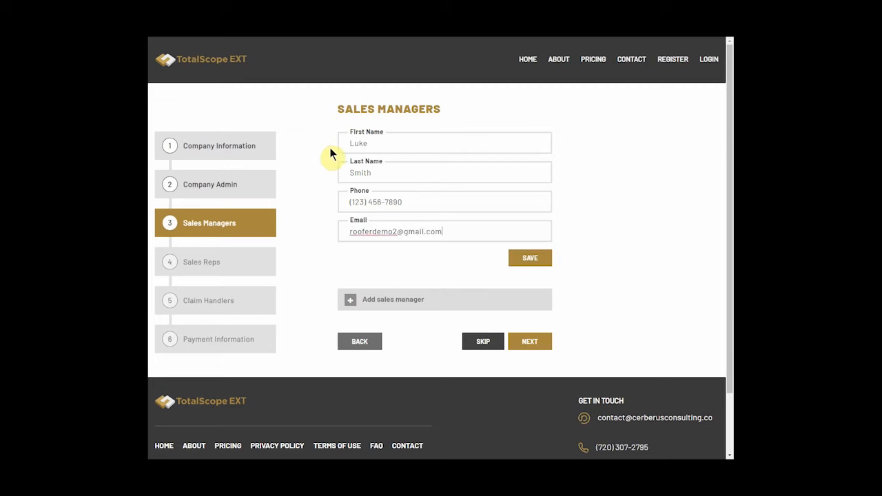
click(529, 257)
click(528, 219)
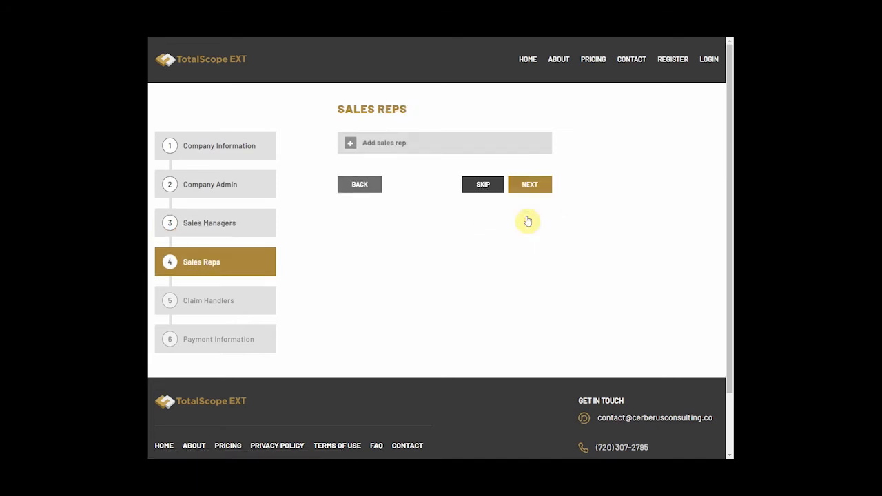
Add a sales rep, correcting the first name, and enter last name and phone
click(351, 143)
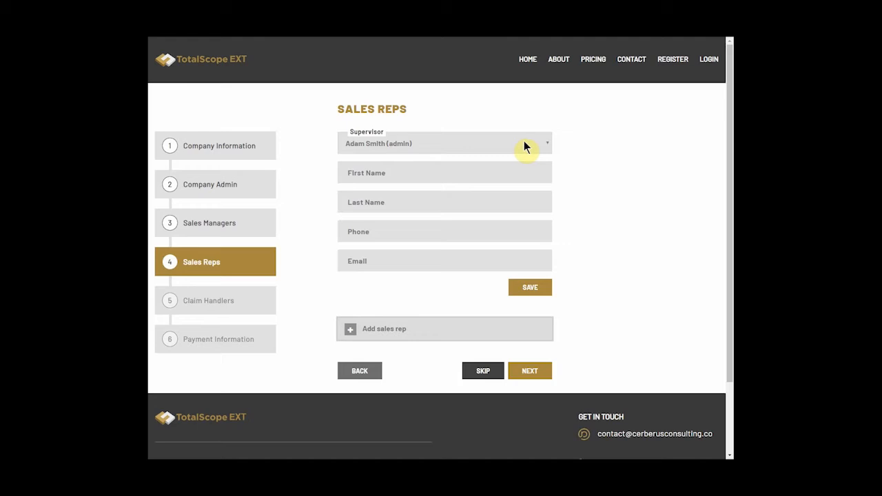
click(500, 170)
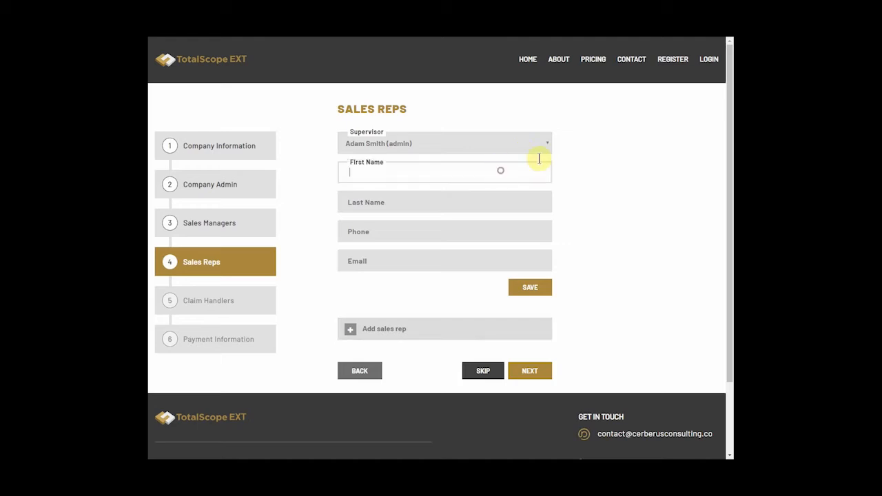
text(Steve Smit)
key(BackSpace)
key(BackSpace)
key(BackSpace)
key(BackSpace)
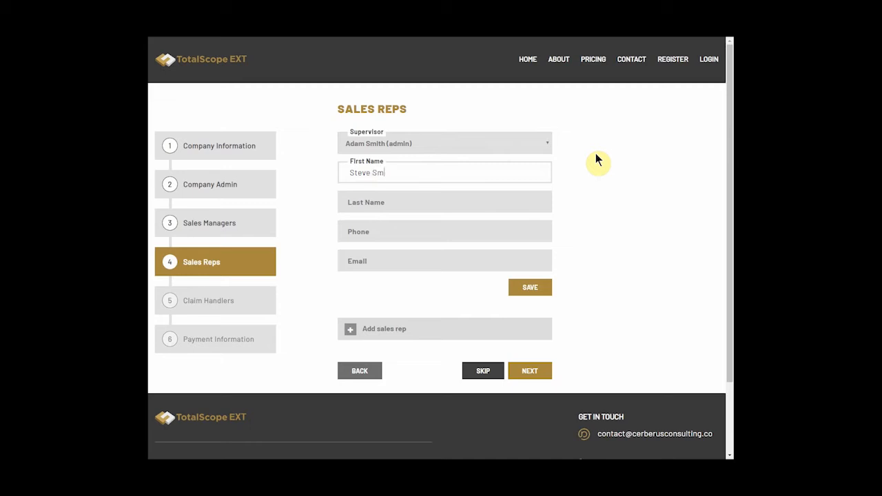
key(BackSpace)
key(BackSpace)
key(BackSpace)
key(BackSpace)
key(BackSpace)
key(BackSpace)
text(Steve)
key(Tab)
text(S)
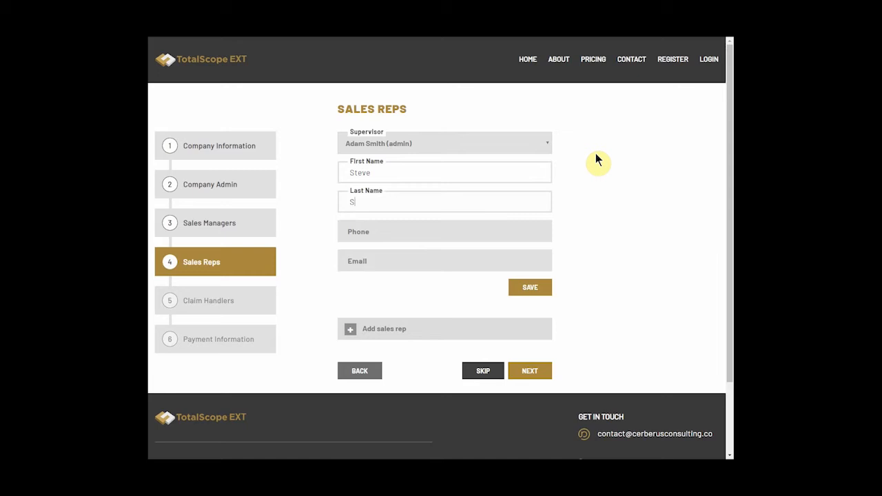
text(mith)
key(Tab)
text(123) 456-789)
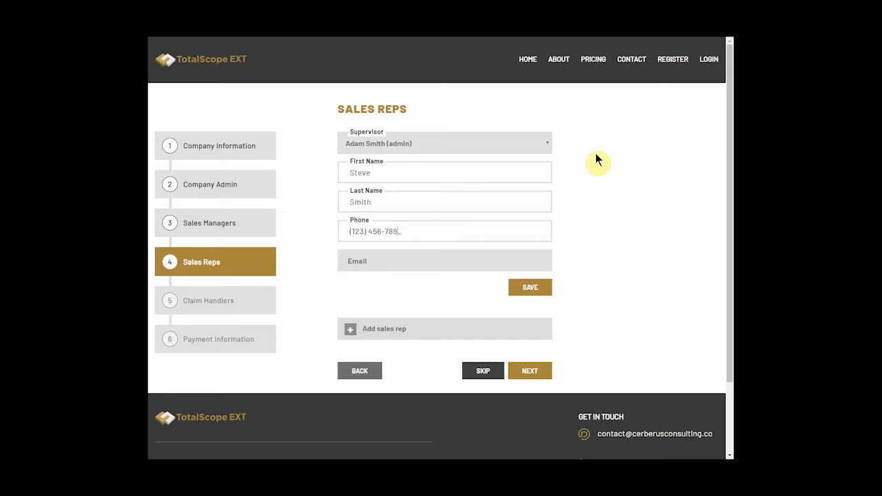
text(0)
Enter the rep's e-mail address, save the rep and continue
key(Tab)
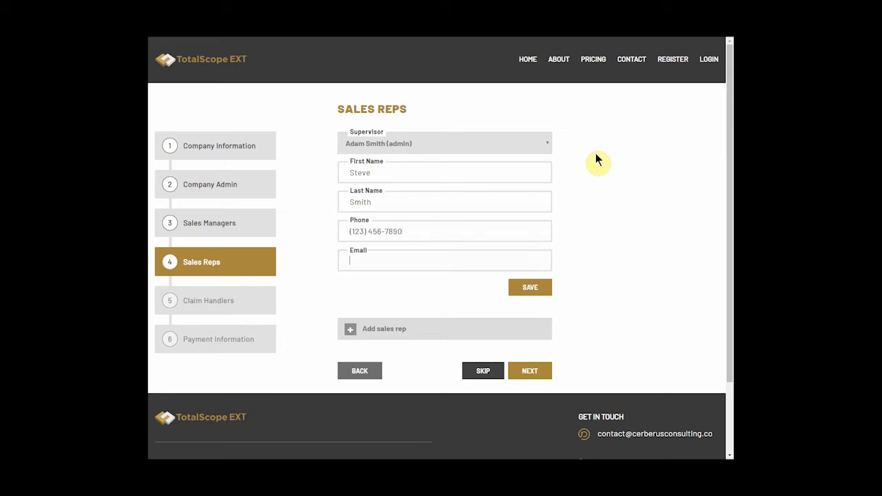
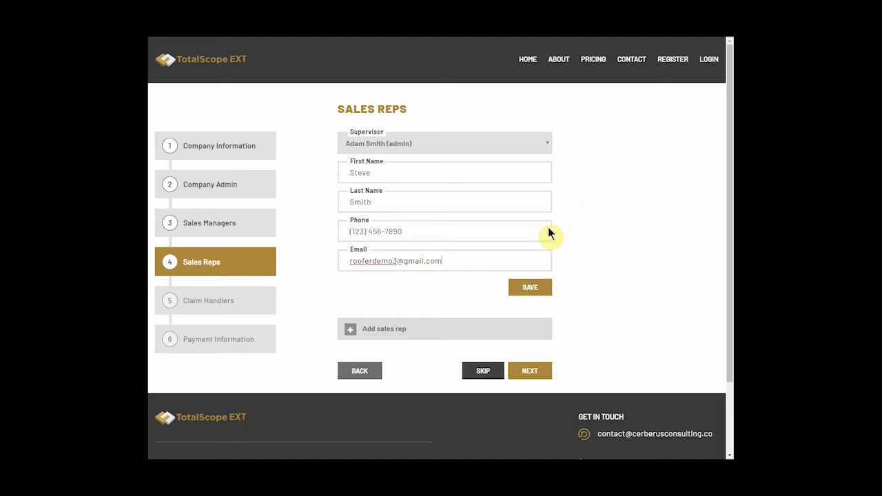
click(530, 288)
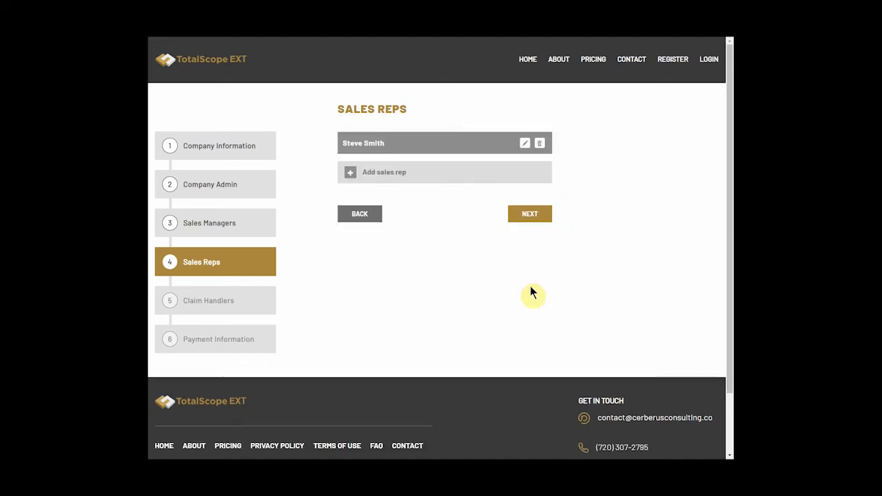
click(525, 216)
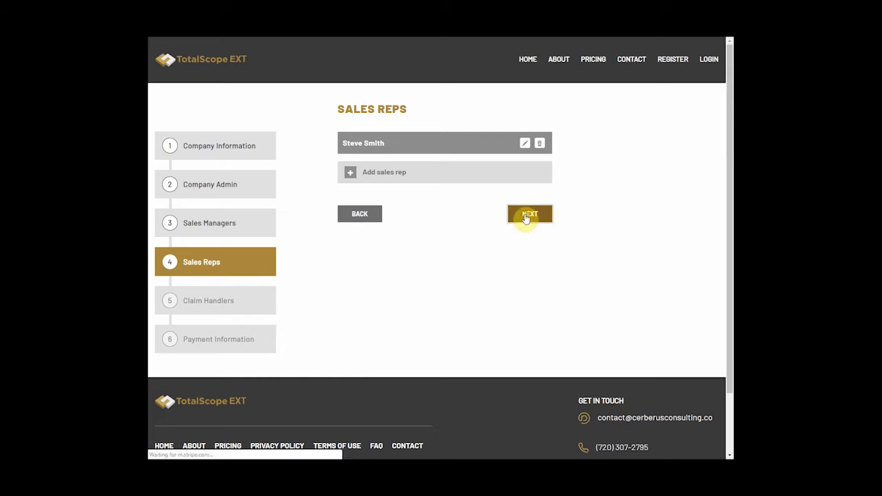
Add a claim handler with first and last name, phone number and e-mail address
click(352, 146)
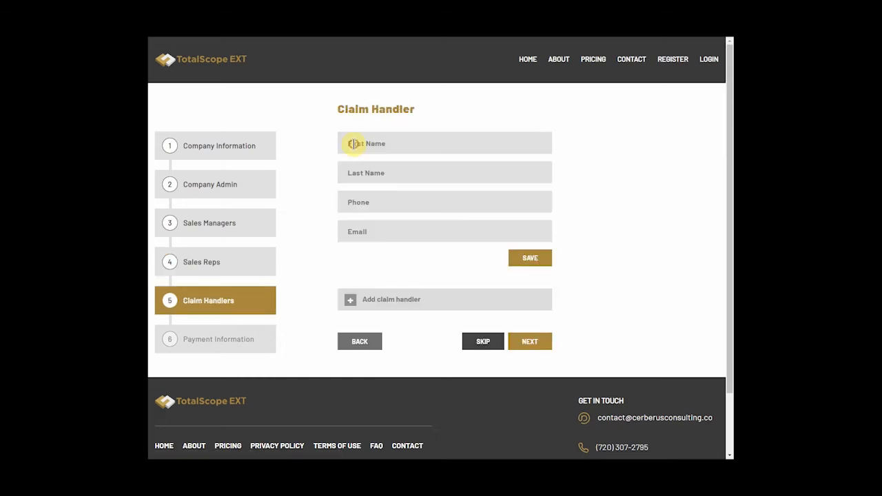
click(354, 143)
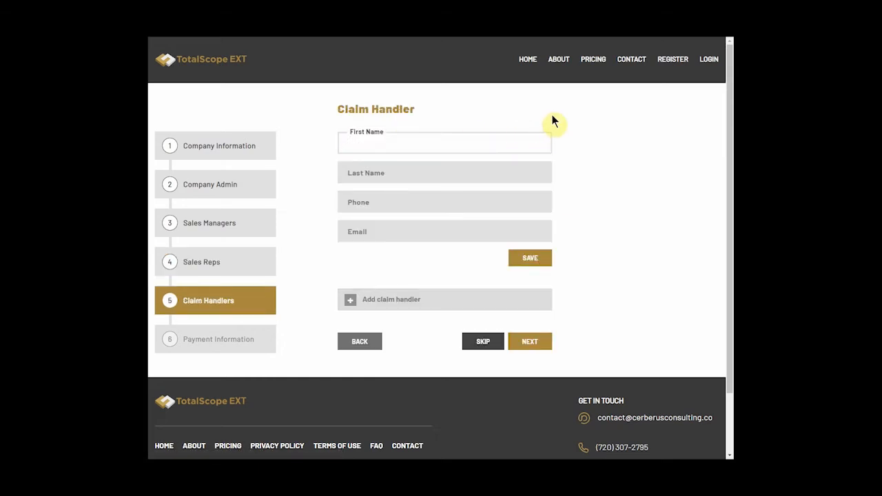
text(Susan)
key(Tab)
text(Smith)
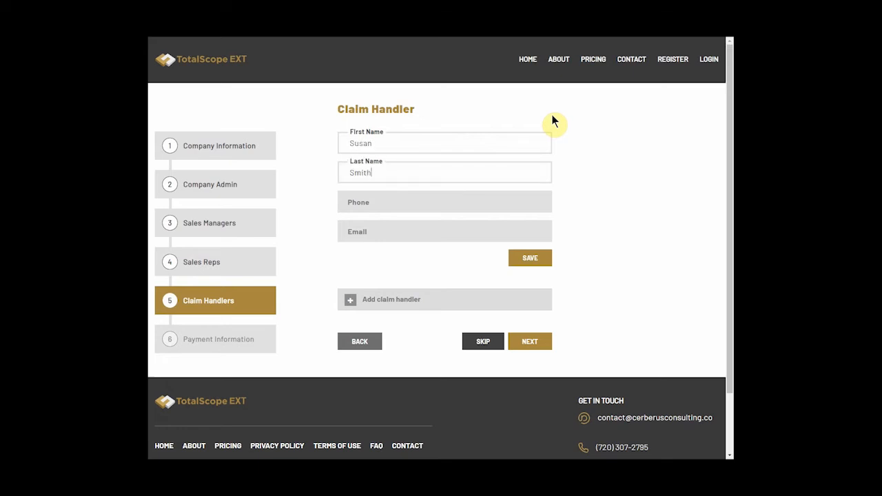
key(Tab)
text(123) 45)
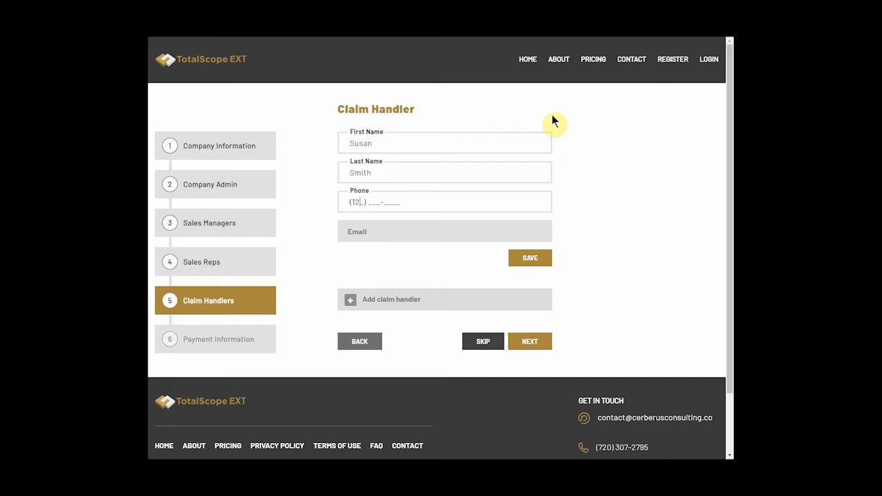
text(6-7890)
key(Tab)
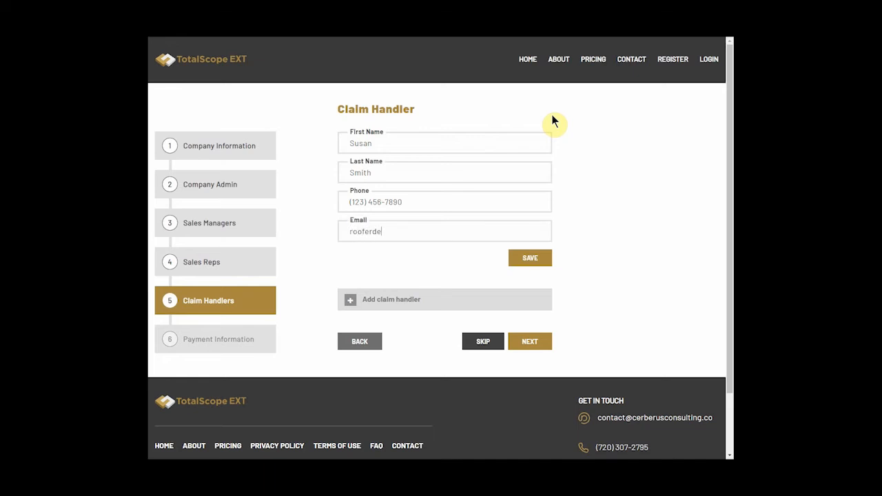
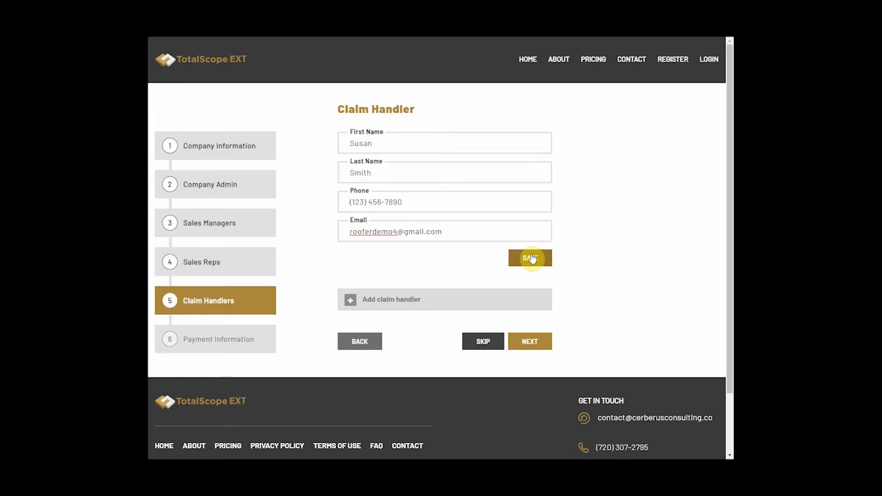
Save the claim handler and enter the card number, expiry date and security code
click(530, 258)
text(1)
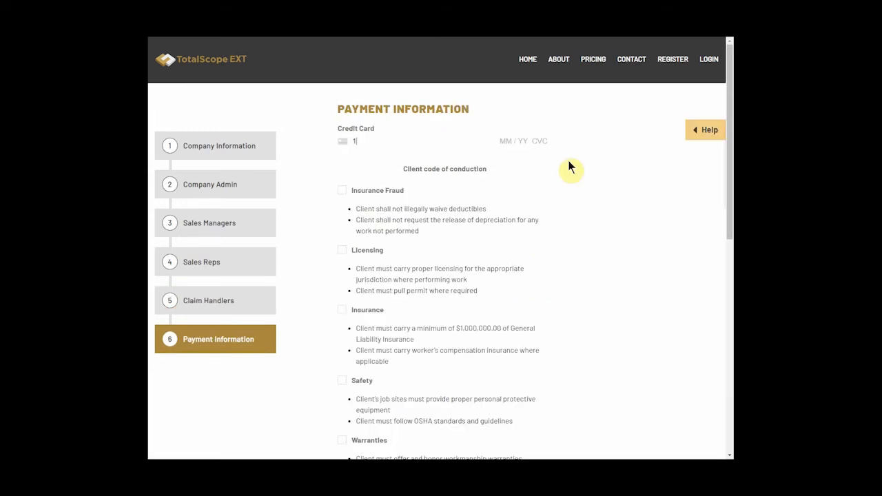
text(234 5678 9123 4059)
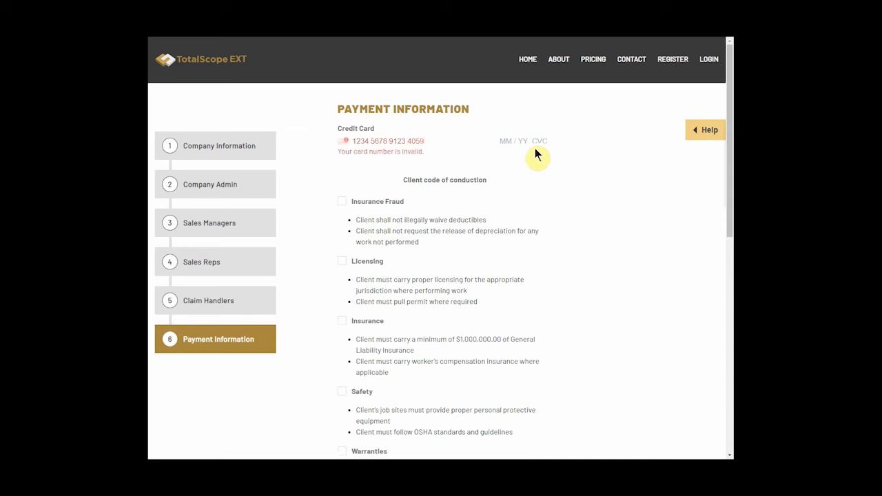
click(504, 142)
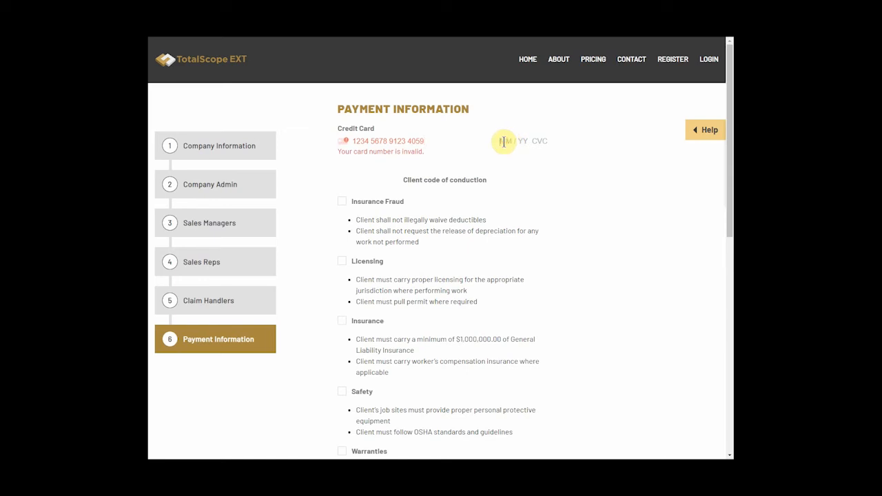
text(0)
text(1 / 23 )
text(123)
Agree to the Insurance Fraud, Licensing, Insurance and Safety conduct items
scroll(582, 186, down, 1)
scroll(582, 185, down, 1)
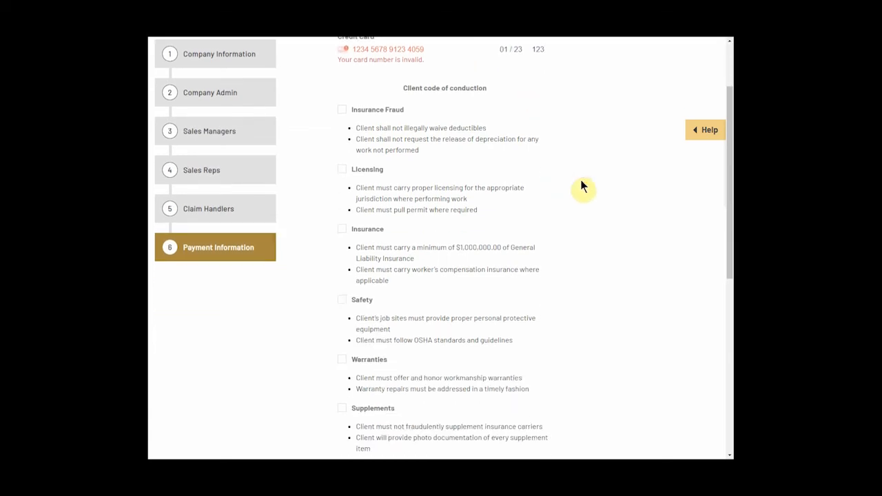
scroll(569, 185, down, 1)
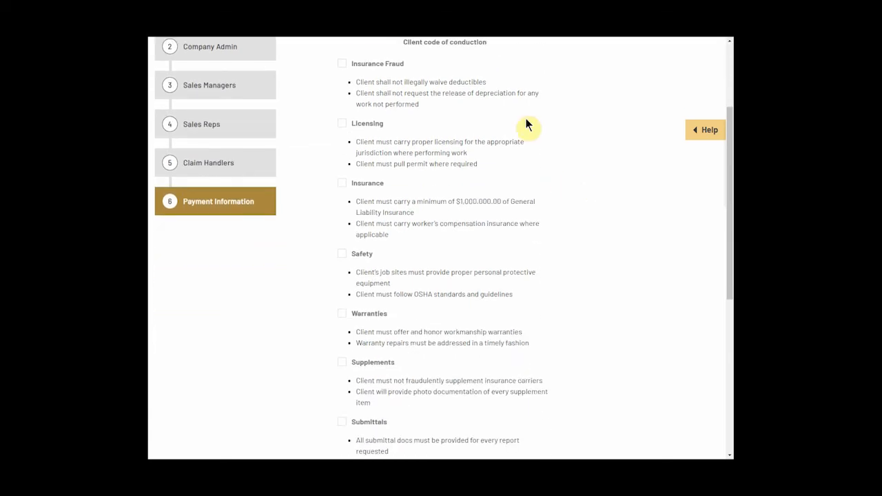
click(340, 64)
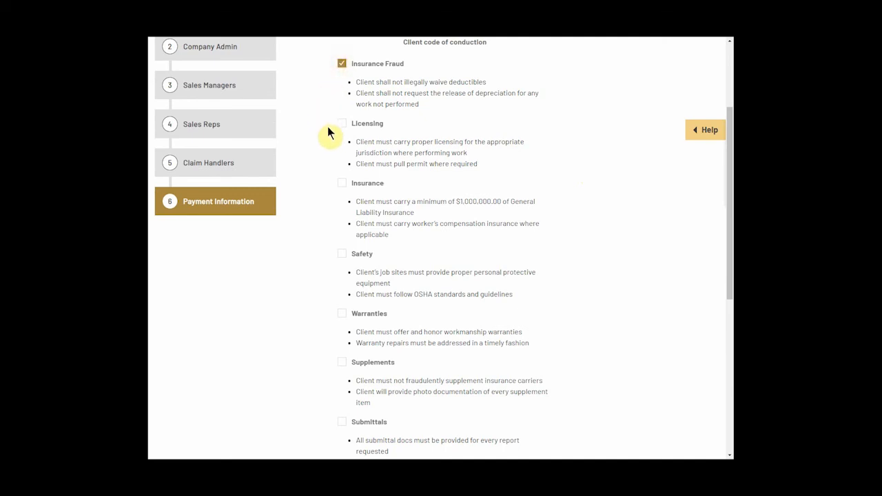
click(341, 126)
scroll(338, 133, down, 1)
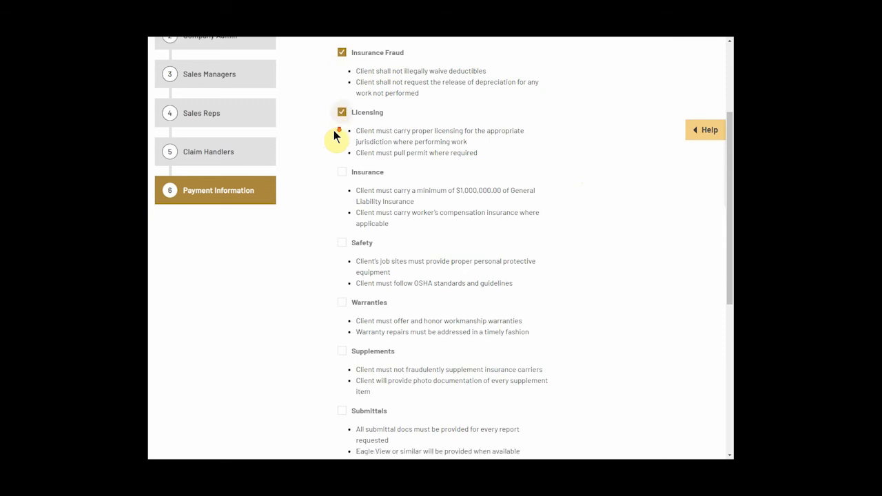
click(341, 138)
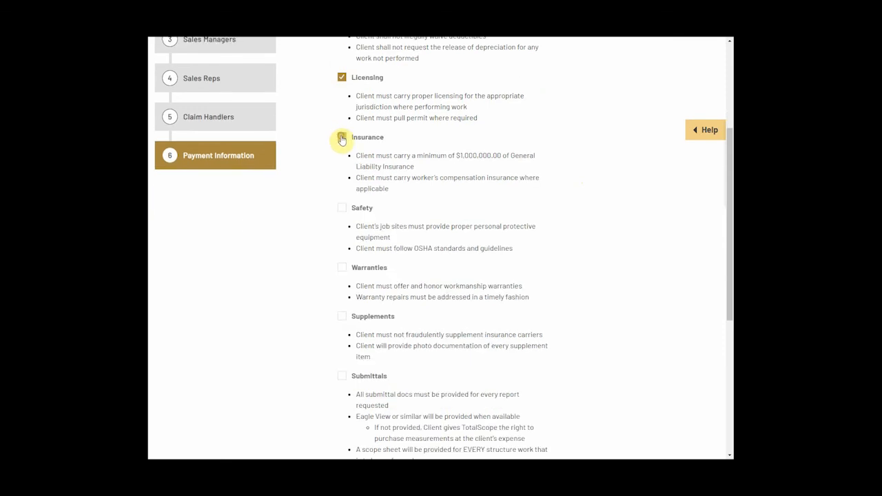
scroll(342, 138, down, 1)
click(341, 162)
Agree to Warranties, Supplements, Submittals, Distributors and Subcontracted Labor, then submit the registration
scroll(334, 162, down, 1)
scroll(330, 160, down, 1)
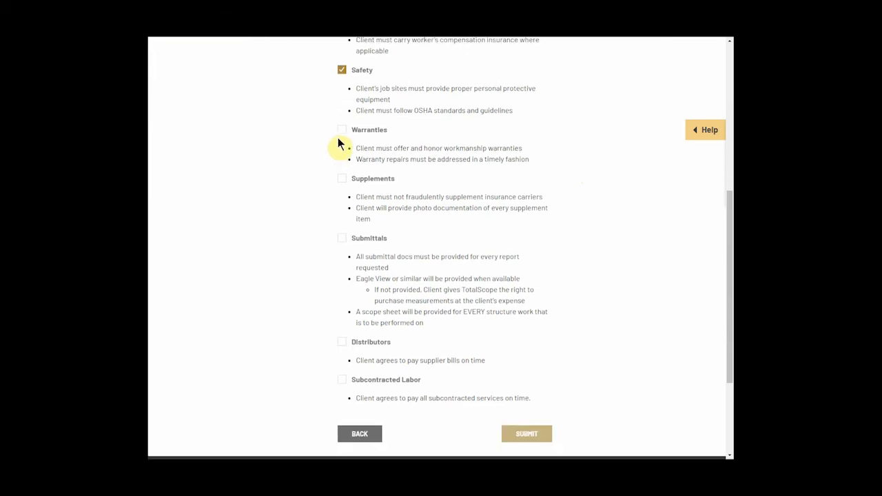
click(341, 130)
scroll(334, 138, down, 1)
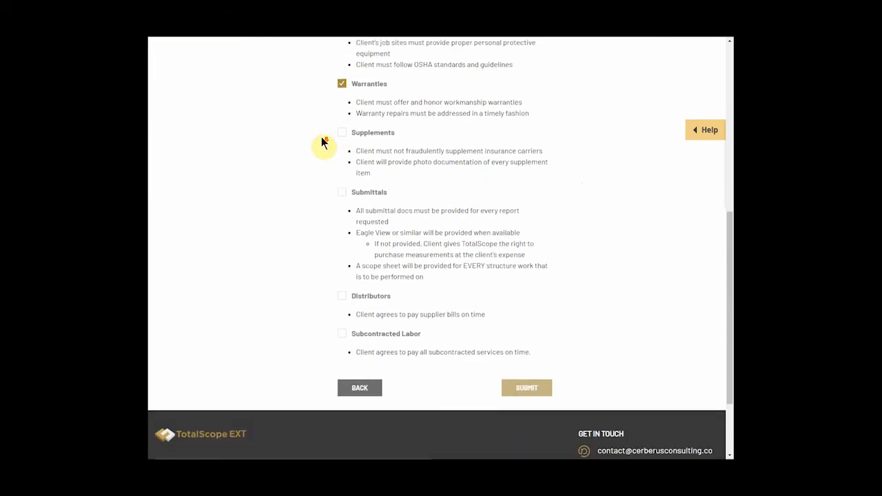
click(342, 134)
scroll(324, 143, down, 1)
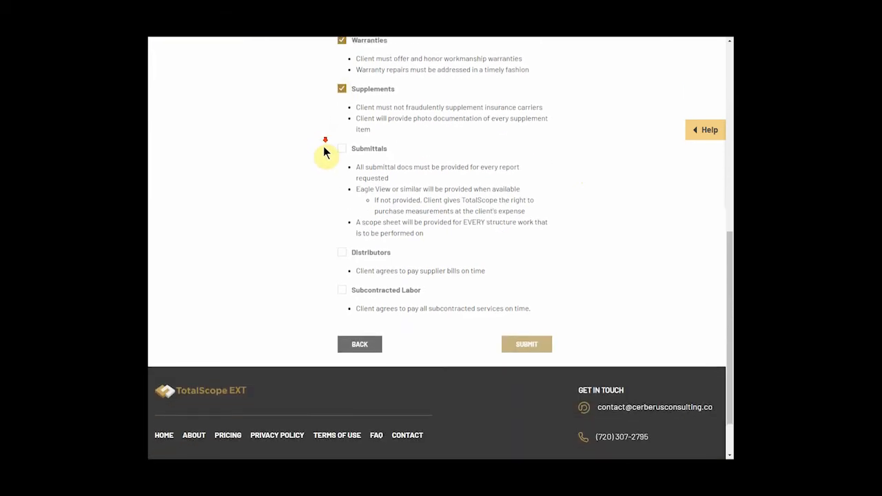
click(341, 149)
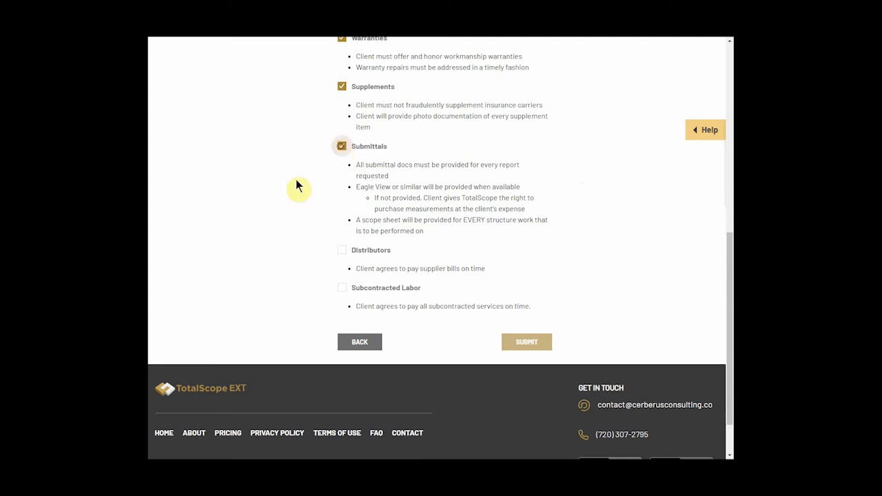
click(341, 251)
click(342, 291)
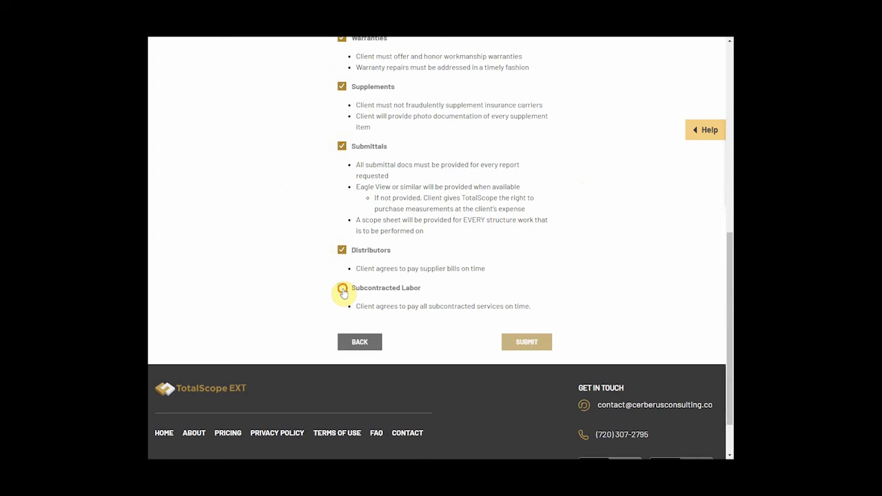
click(522, 342)
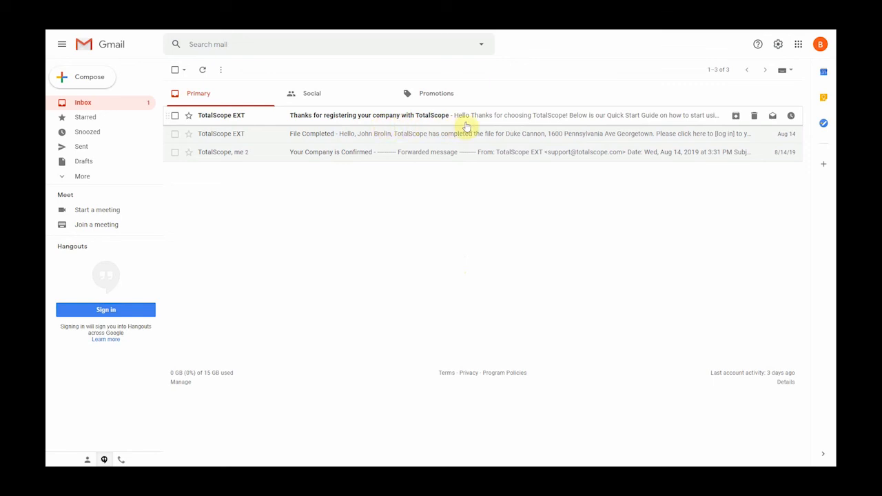
Open the TotalScope registration confirmation email and scroll through its Quick Start Guide
click(469, 117)
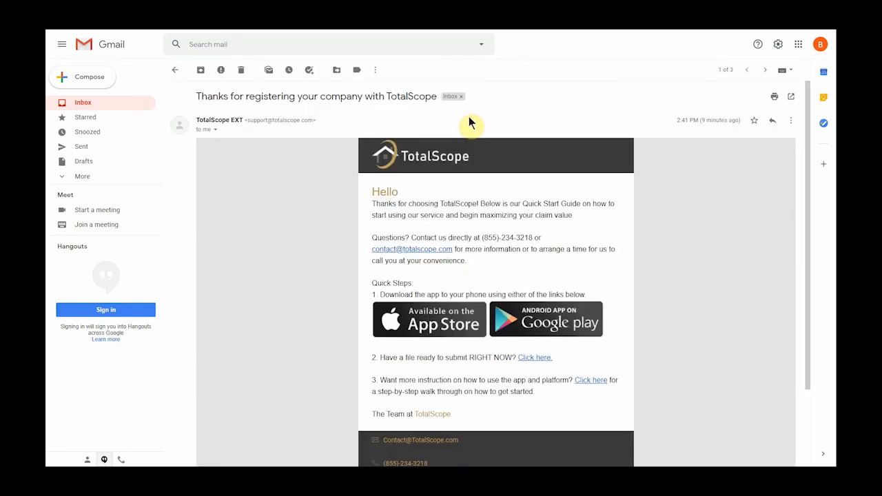
scroll(329, 153, down, 1)
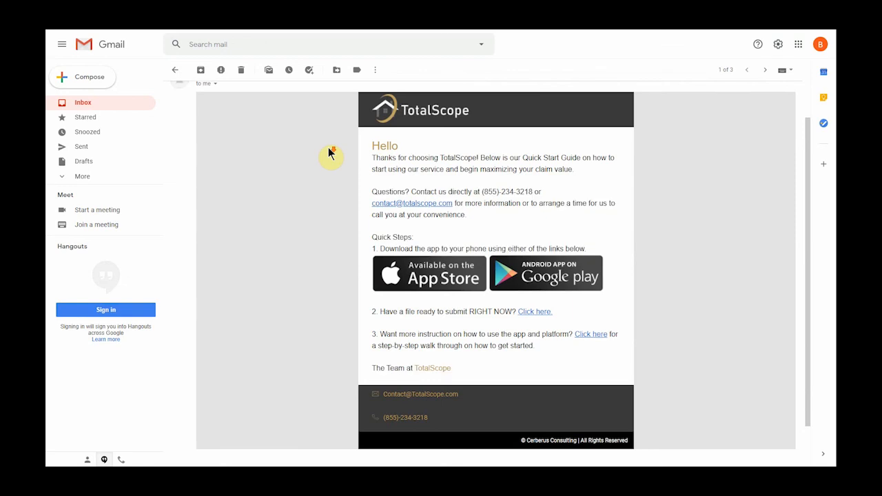
scroll(362, 171, down, 1)
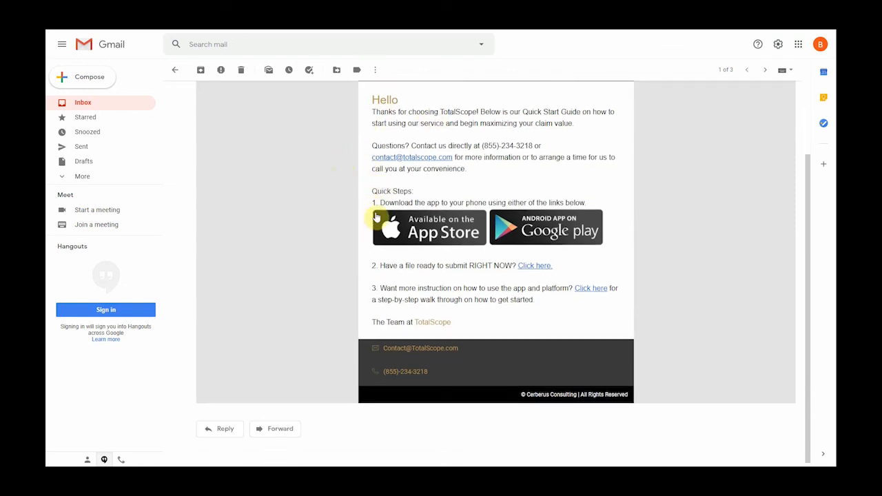
scroll(360, 279, up, 2)
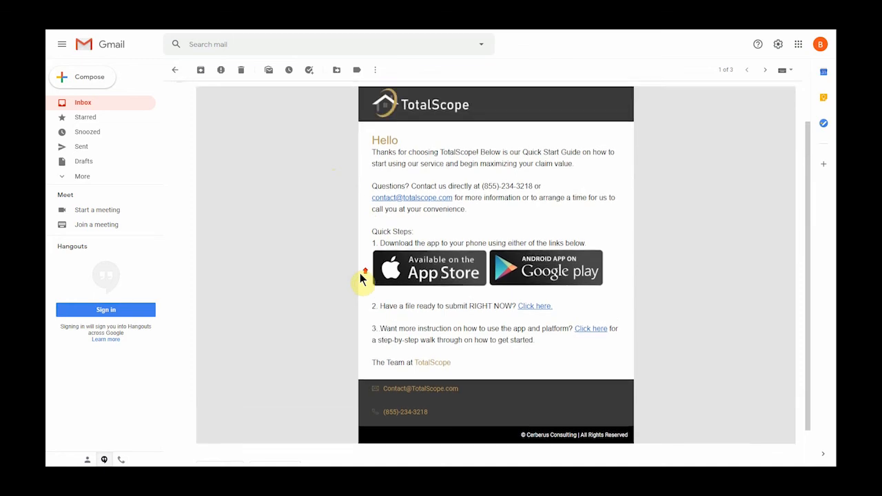